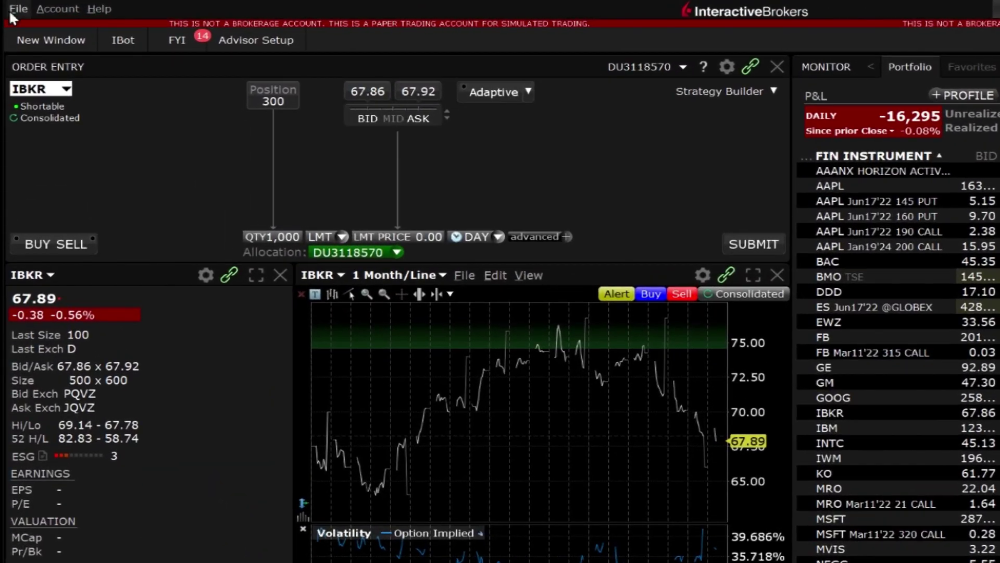
# Check the Alarm Triggered sound in Global Configuration, then close without saving.
pyautogui.click(11, 11)
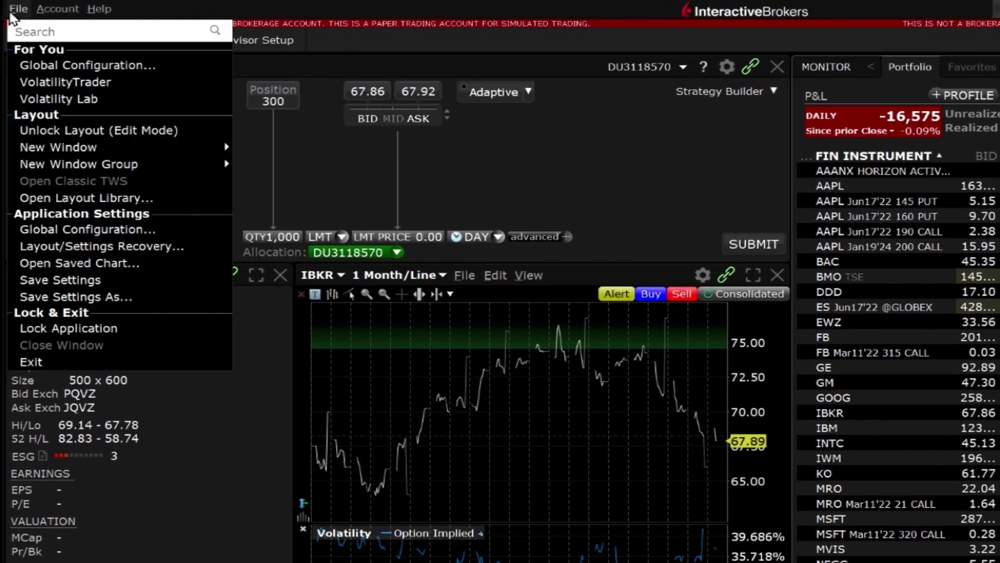
pyautogui.click(42, 64)
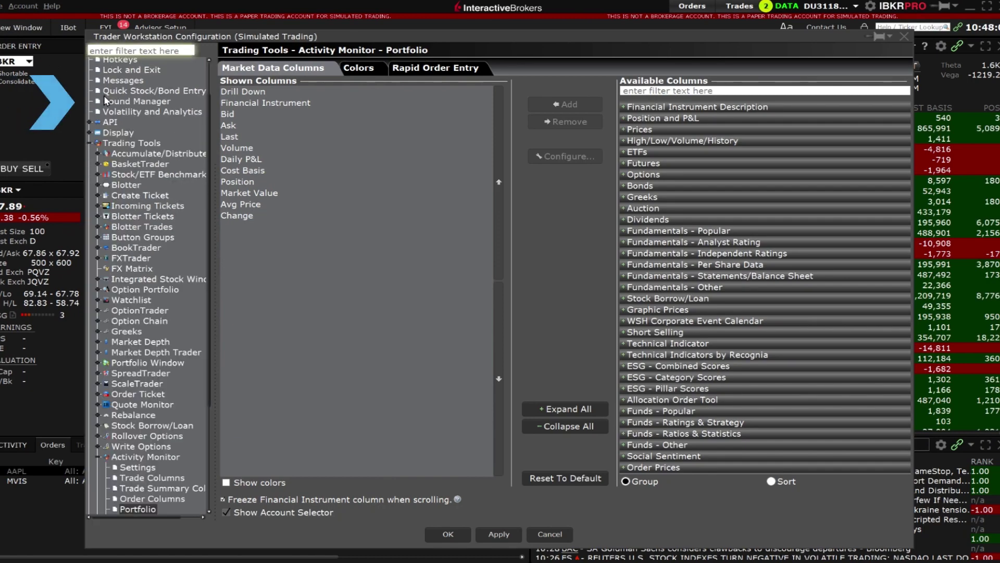
pyautogui.click(107, 100)
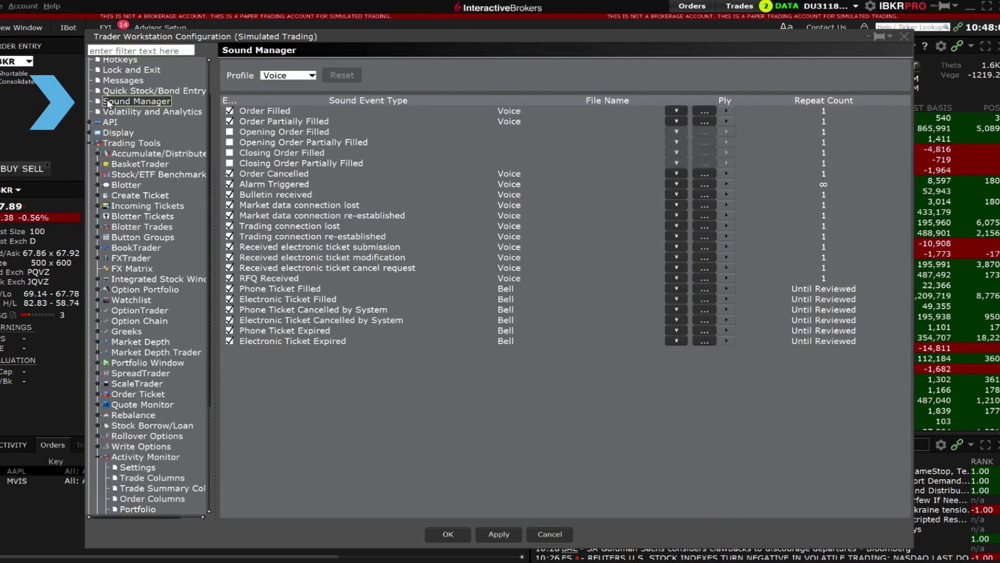
pyautogui.click(273, 186)
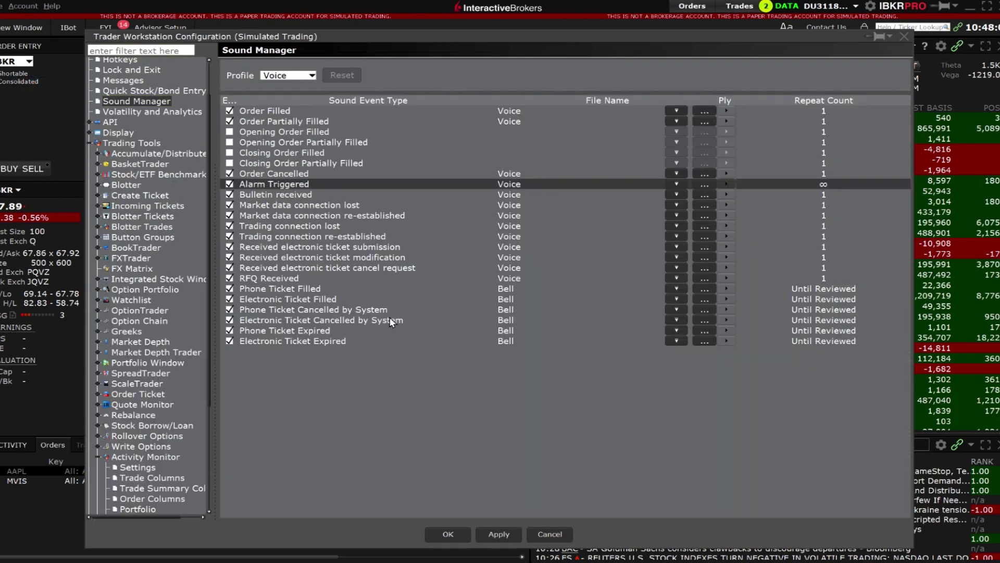
pyautogui.click(543, 533)
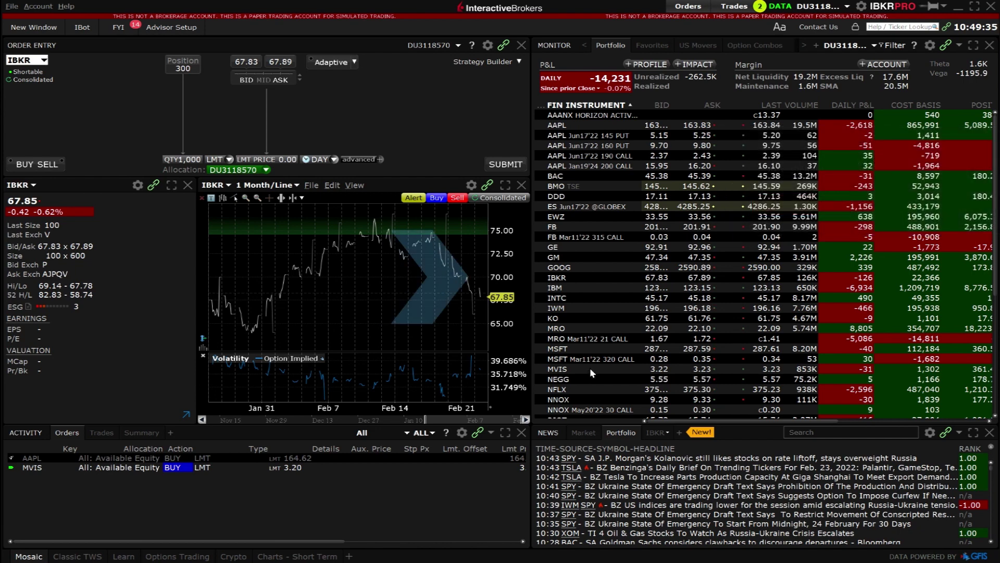
# Open the Set Alarm dialog for the IBKR position via Analytical Tools.
pyautogui.rightClick(564, 275)
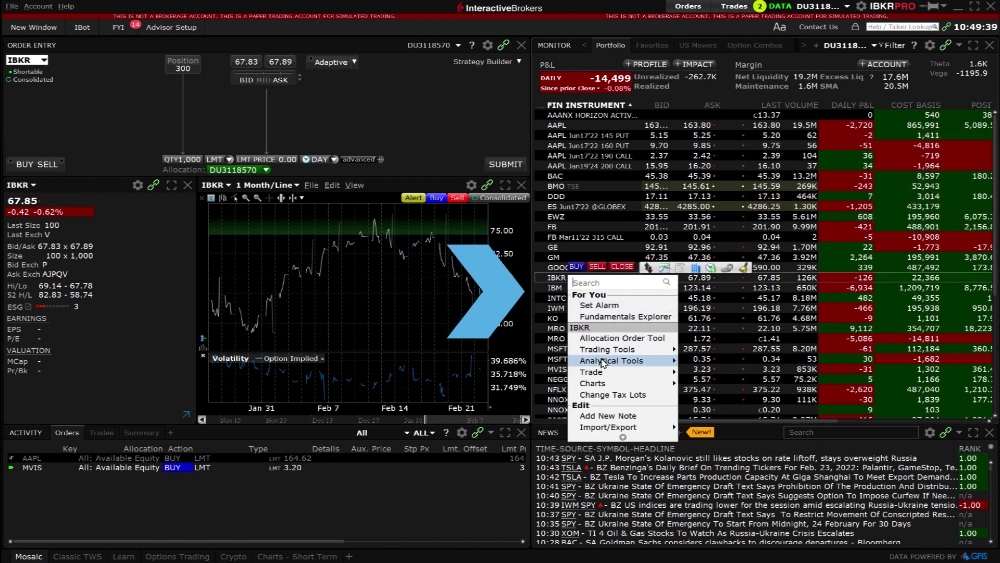
pyautogui.moveTo(651, 361)
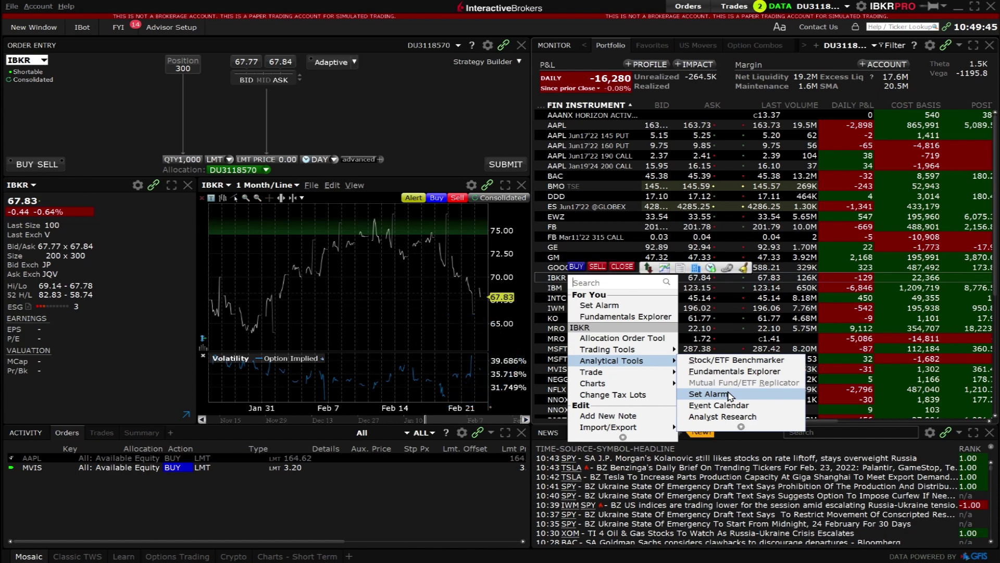
pyautogui.click(729, 396)
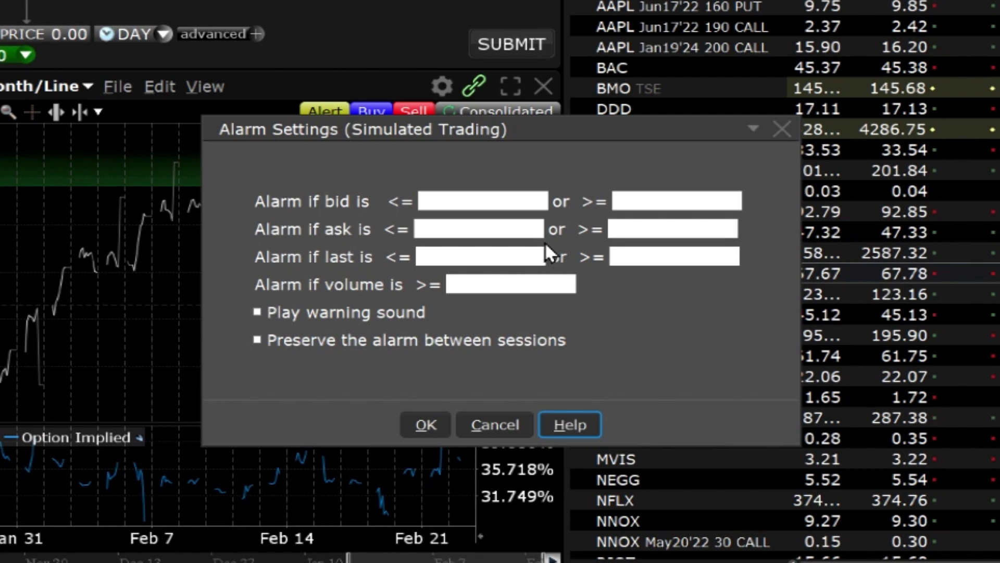
# Set the IBKR alarm to bid <= 50 and ask >= 100, and confirm it.
pyautogui.click(521, 200)
pyautogui.write('50')
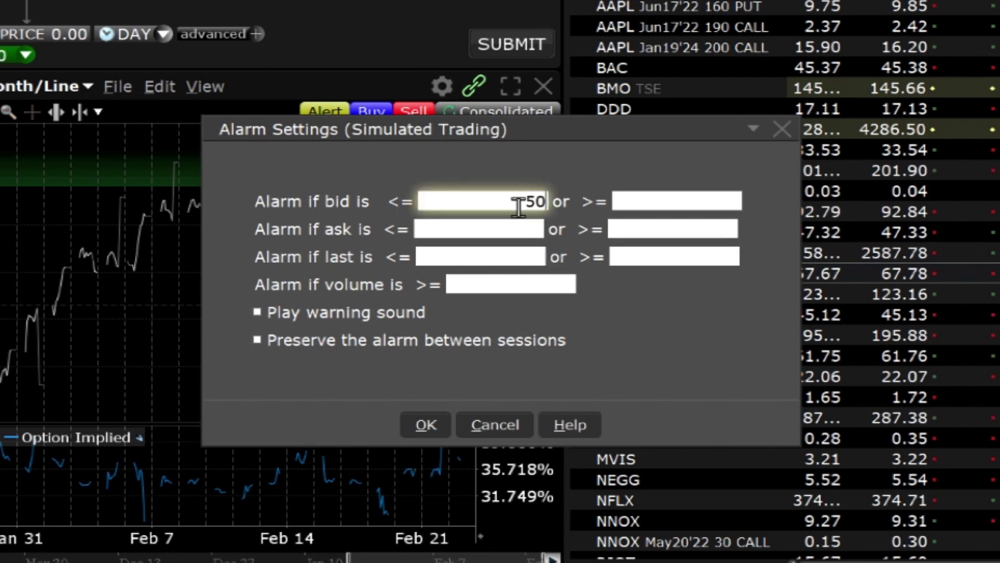
pyautogui.click(659, 228)
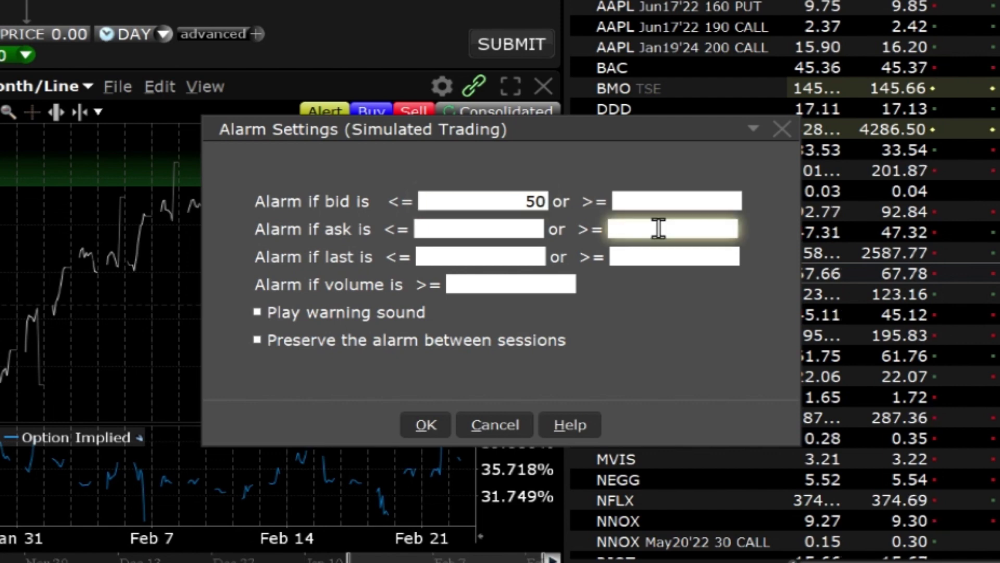
pyautogui.write('100')
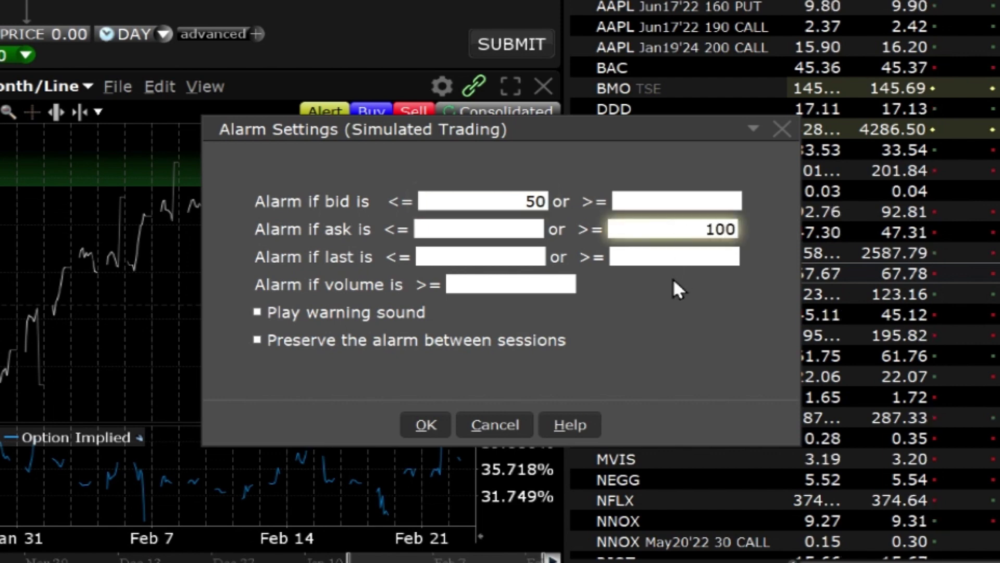
pyautogui.click(420, 417)
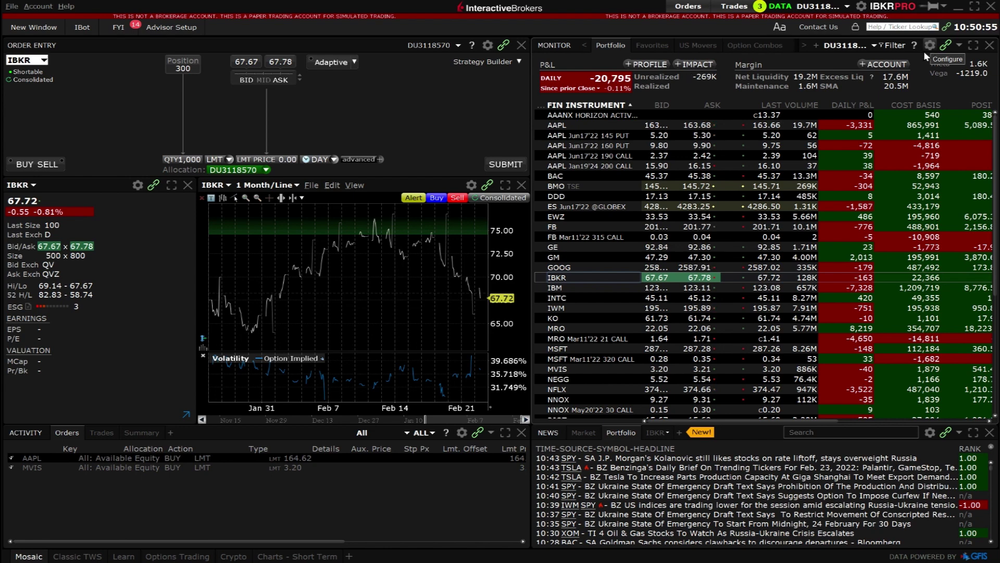
# Reopen the IBKR alarm settings, add a volume >= 1000 condition, and arm the alarm.
pyautogui.rightClick(560, 278)
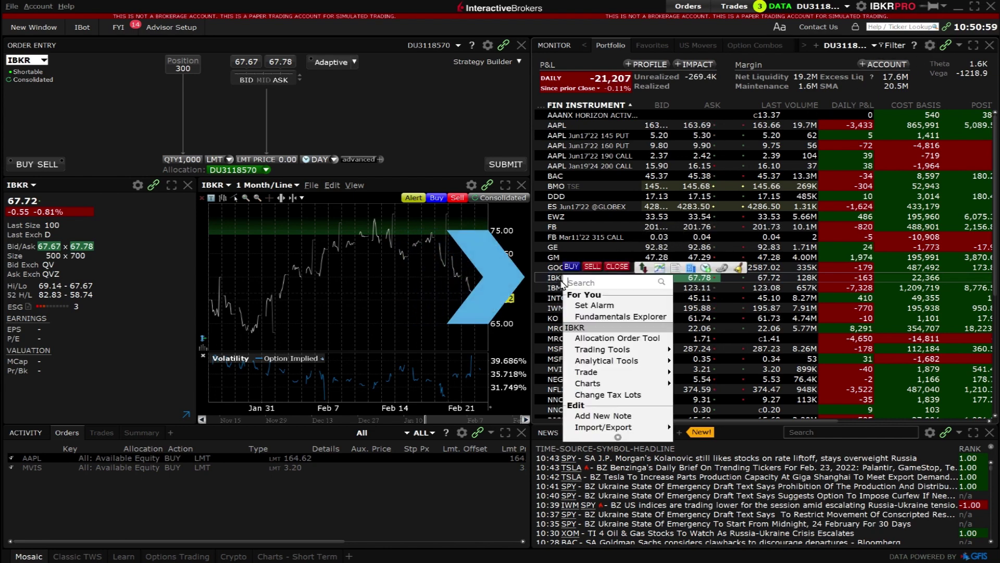
pyautogui.moveTo(620, 365)
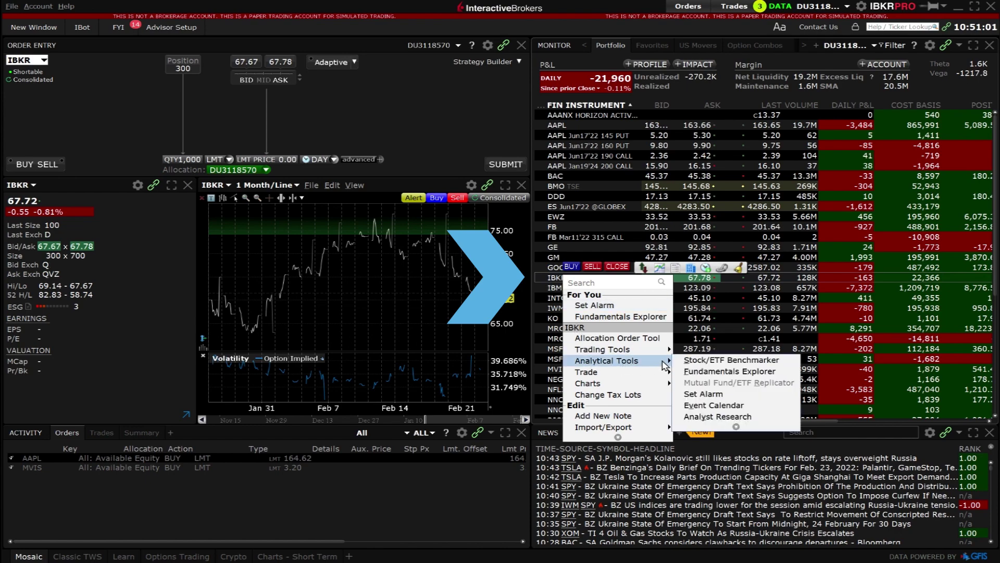
pyautogui.click(711, 397)
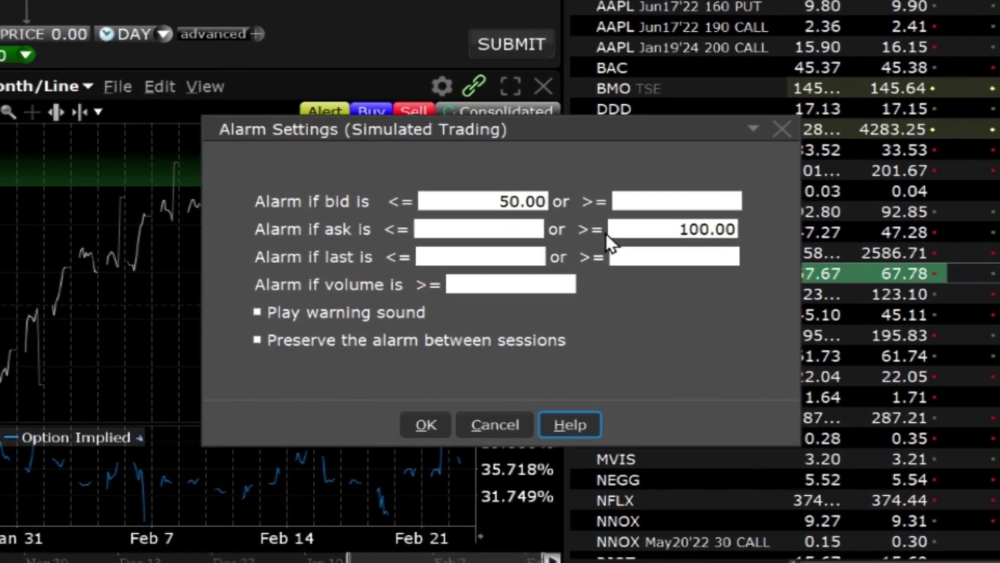
pyautogui.click(510, 287)
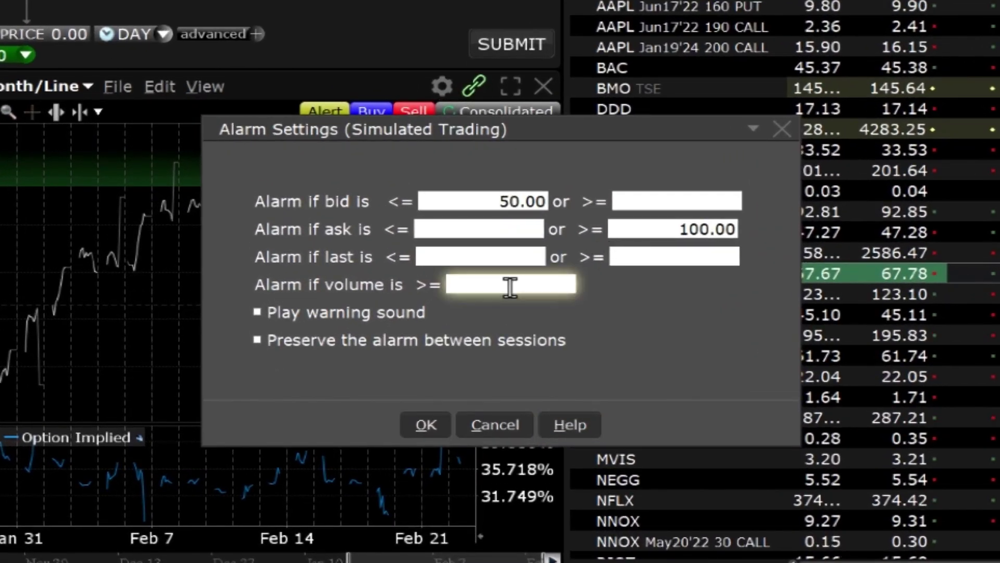
pyautogui.write('1000')
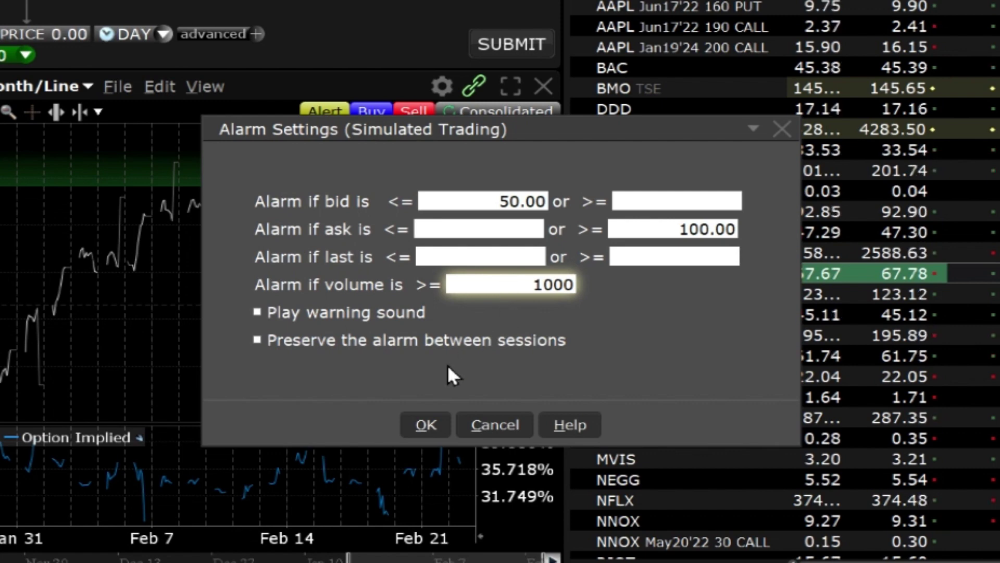
pyautogui.click(419, 430)
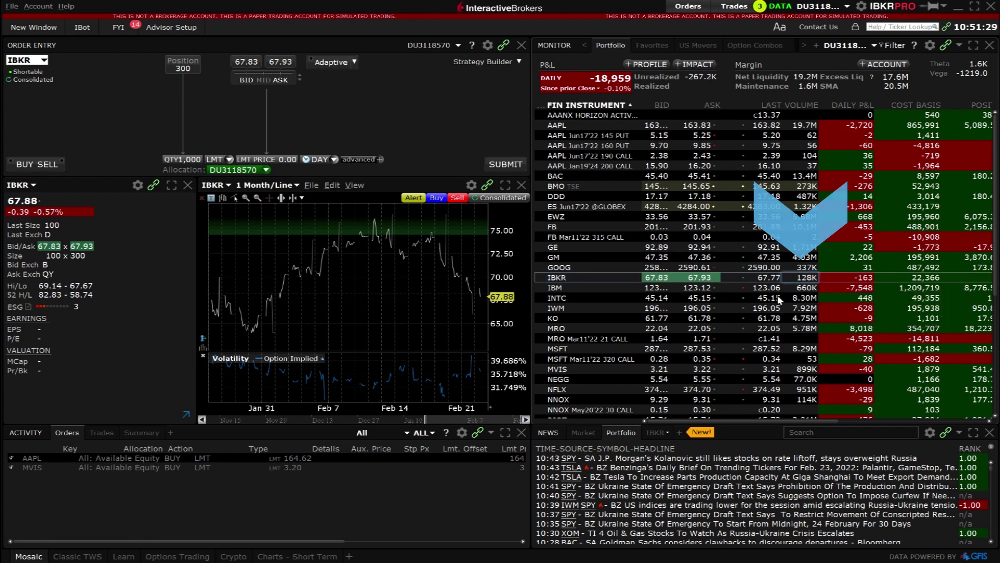
pyautogui.rightClick(566, 280)
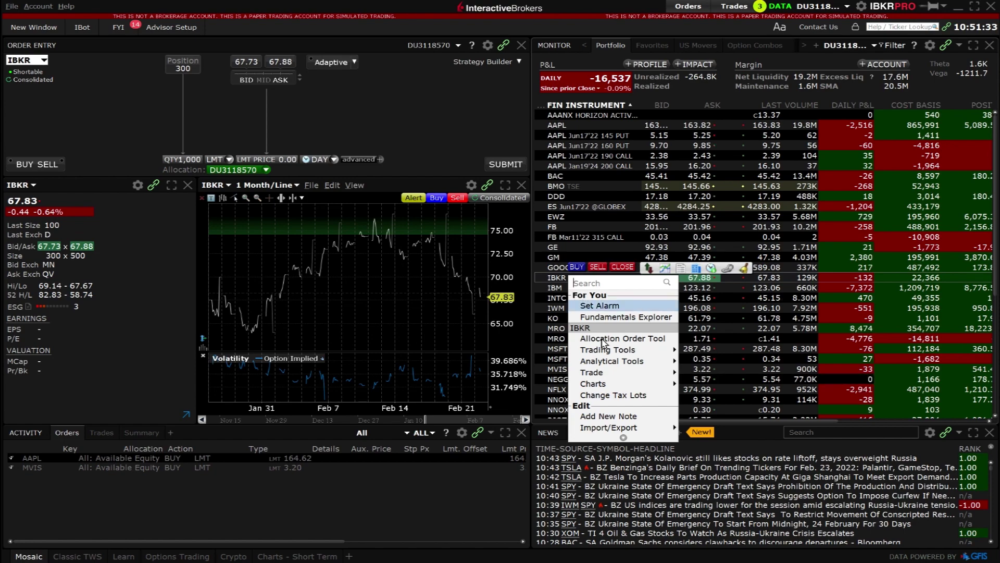
pyautogui.moveTo(612, 362)
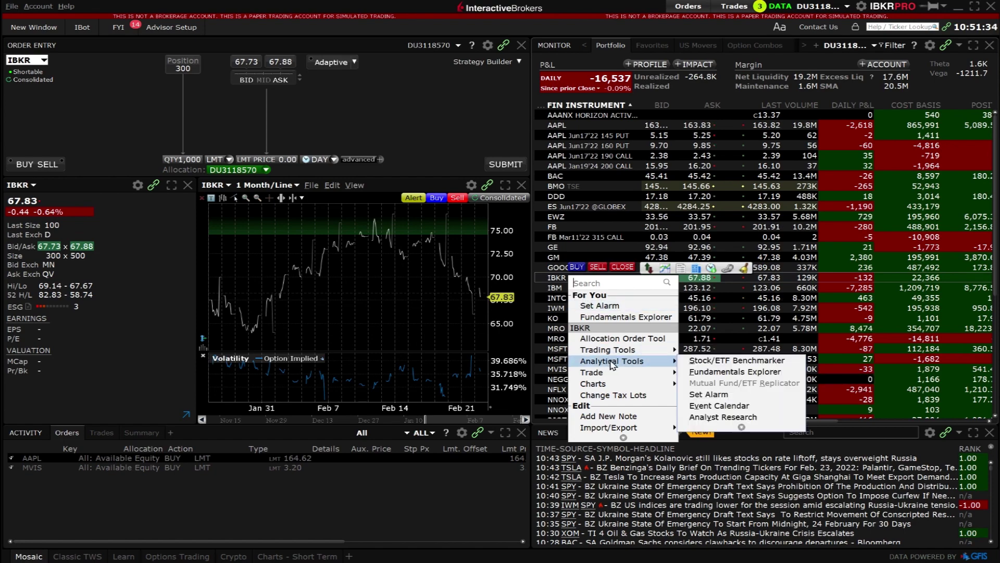
pyautogui.click(709, 394)
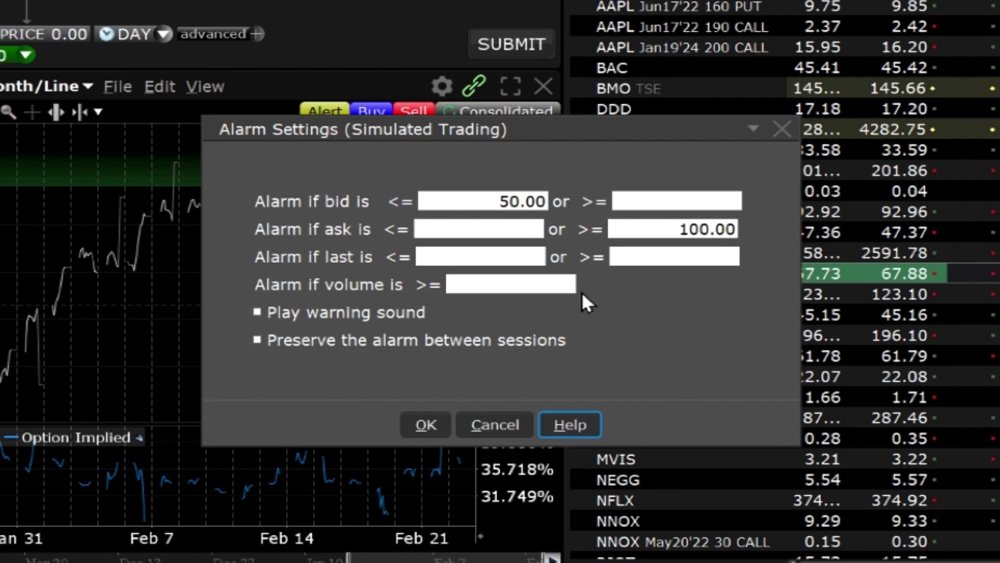
pyautogui.click(504, 417)
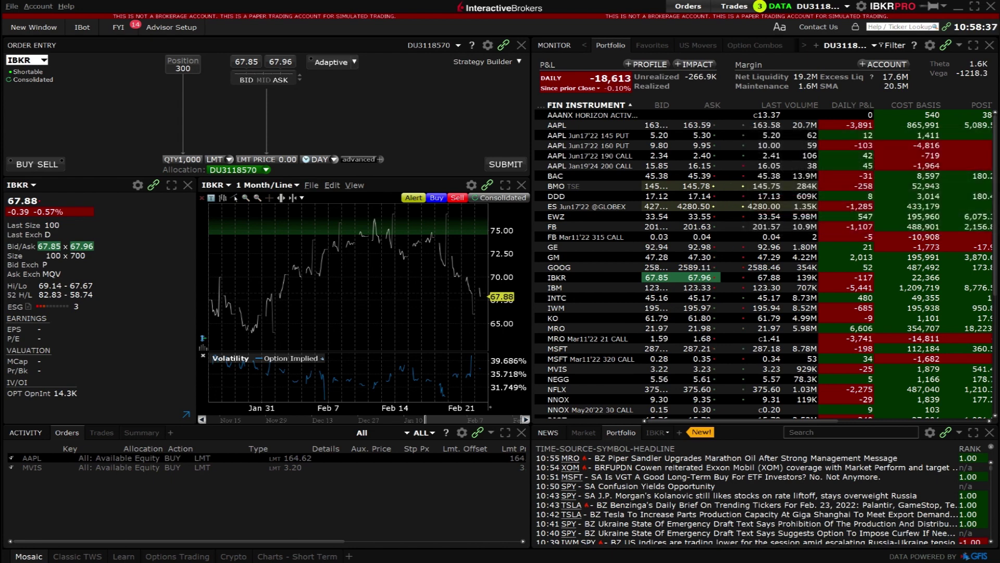
# Select INTC and open its Set Alarm dialog from More Advanced Tools.
pyautogui.click(562, 298)
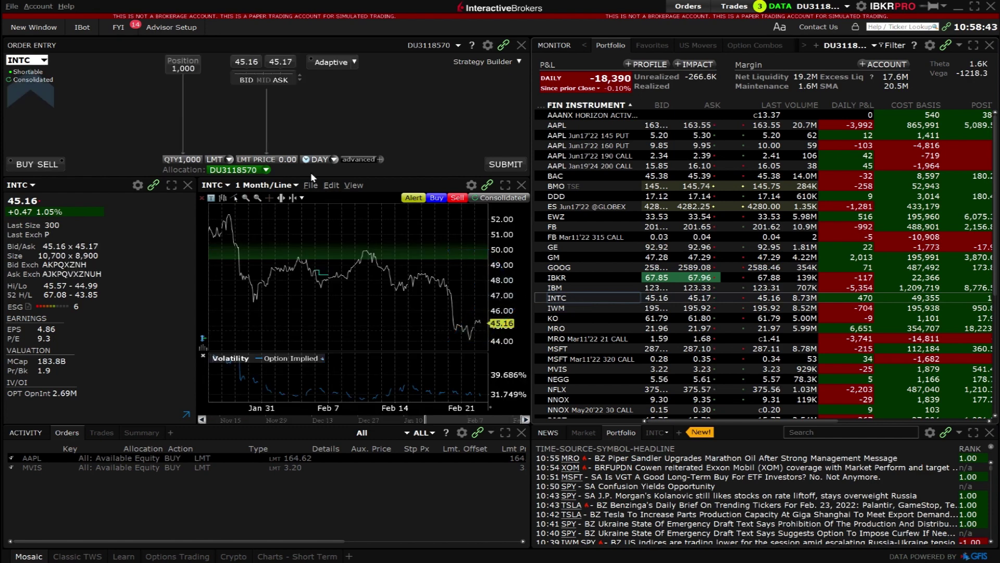
pyautogui.click(36, 28)
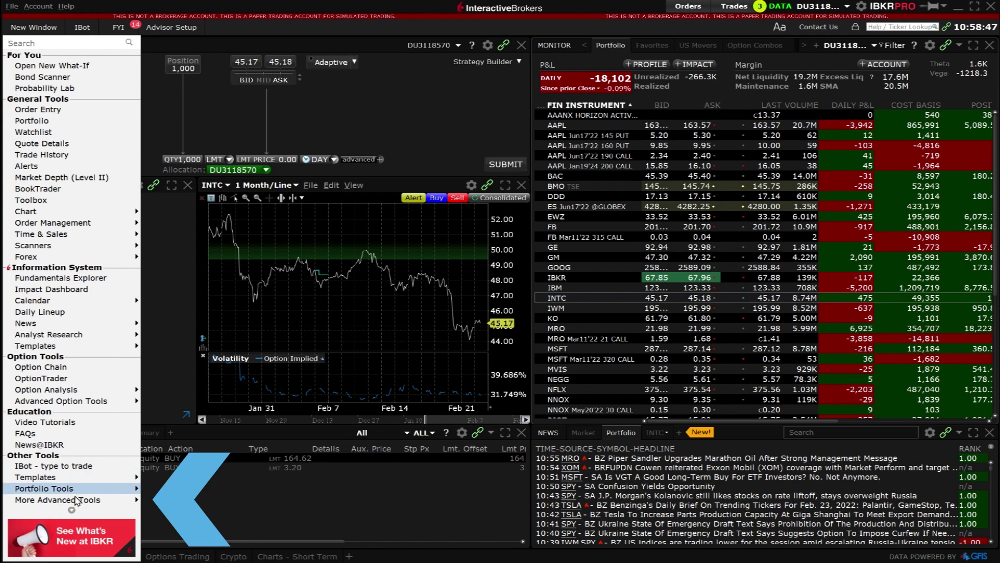
pyautogui.moveTo(77, 501)
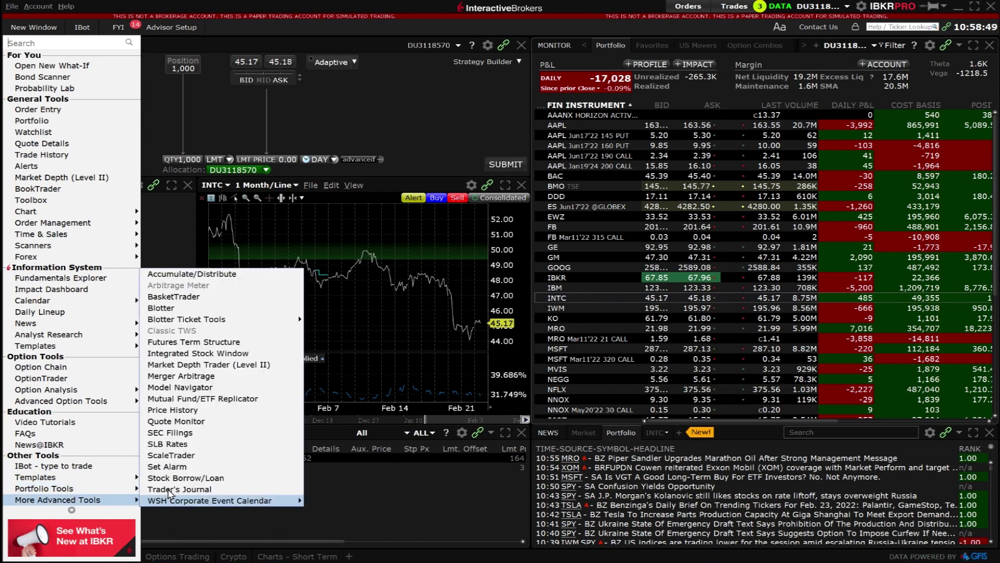
pyautogui.click(170, 466)
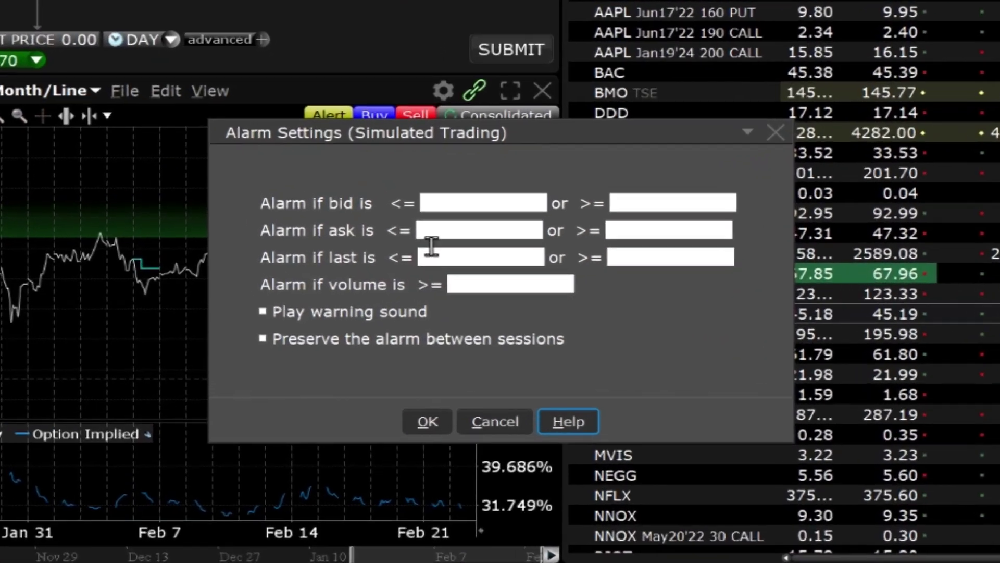
# Set the INTC alarm to ask >= 100 and bid <= 25, and arm it.
pyautogui.click(487, 240)
pyautogui.click(639, 226)
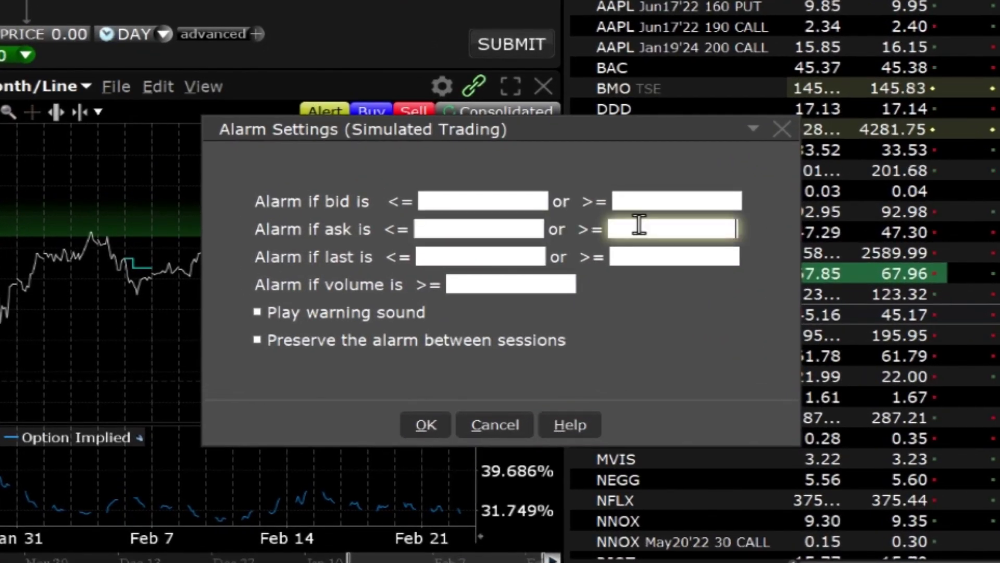
pyautogui.write('100')
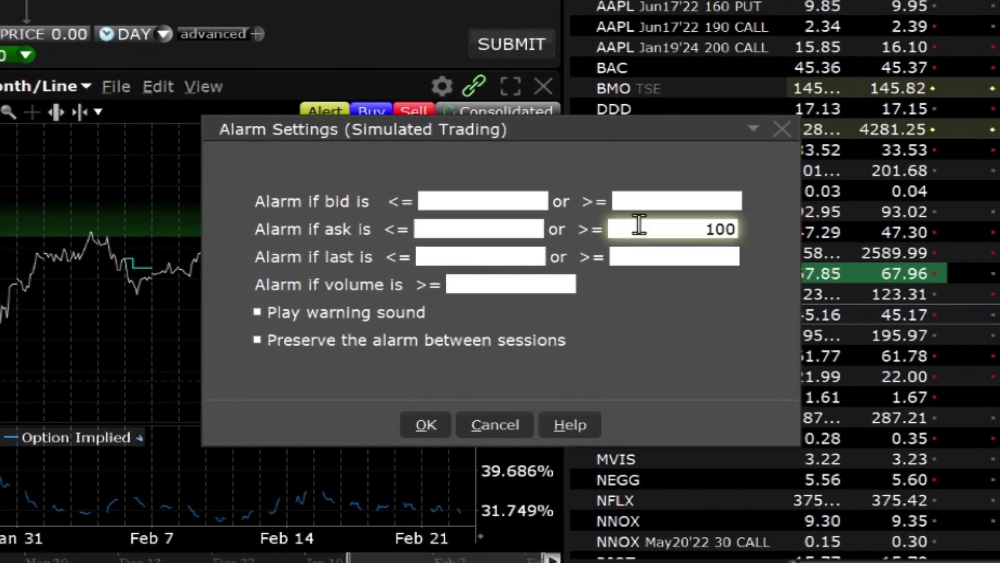
pyautogui.click(512, 195)
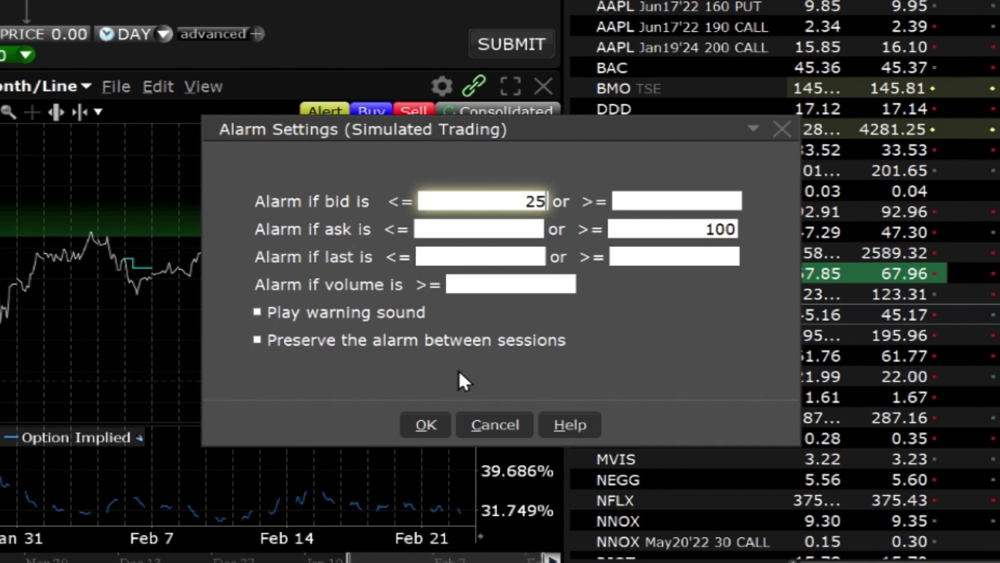
pyautogui.click(427, 423)
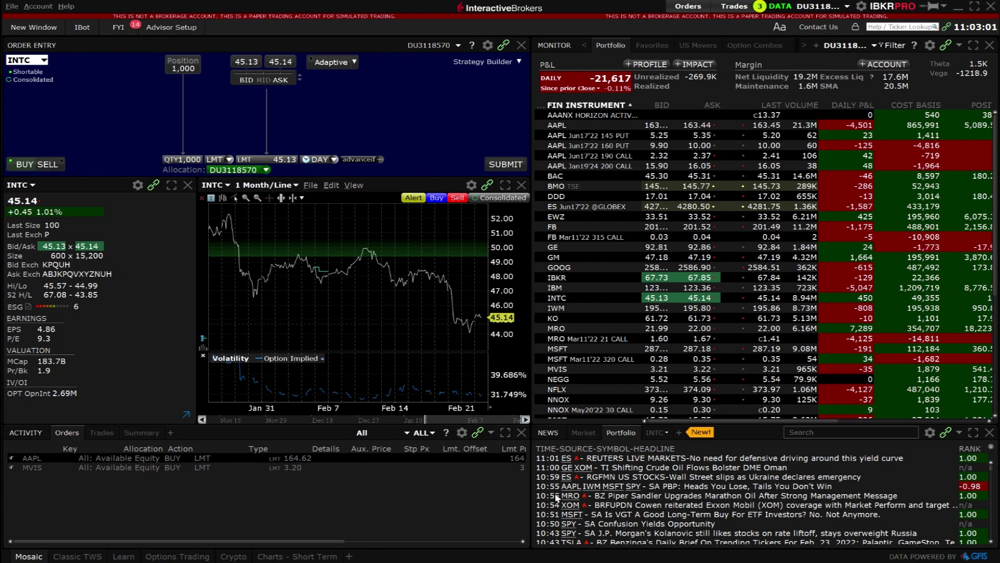
# Bring FB into the linked panels by confirming its Set Alarm dialog with all thresholds blank.
pyautogui.rightClick(556, 226)
pyautogui.moveTo(600, 315)
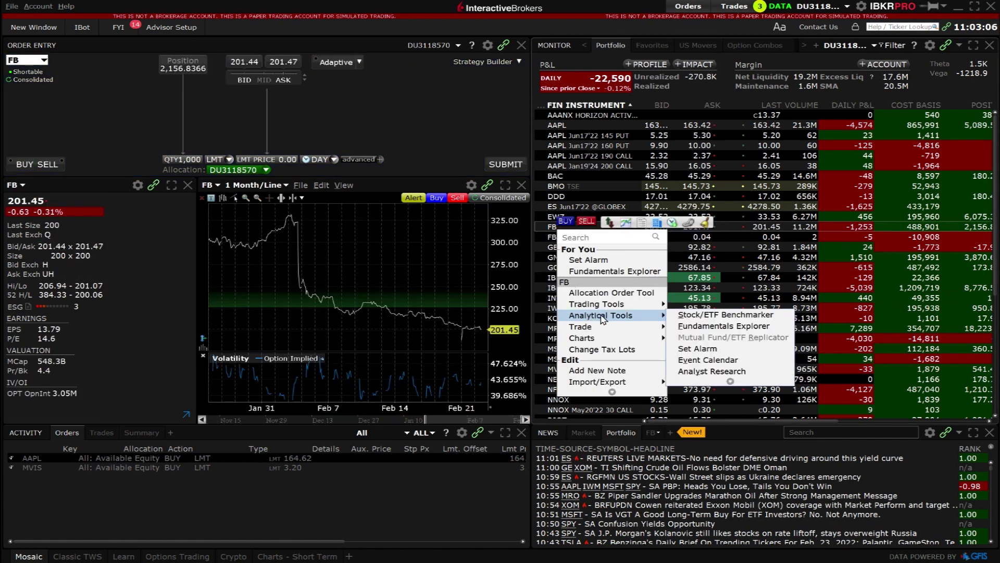
pyautogui.click(701, 348)
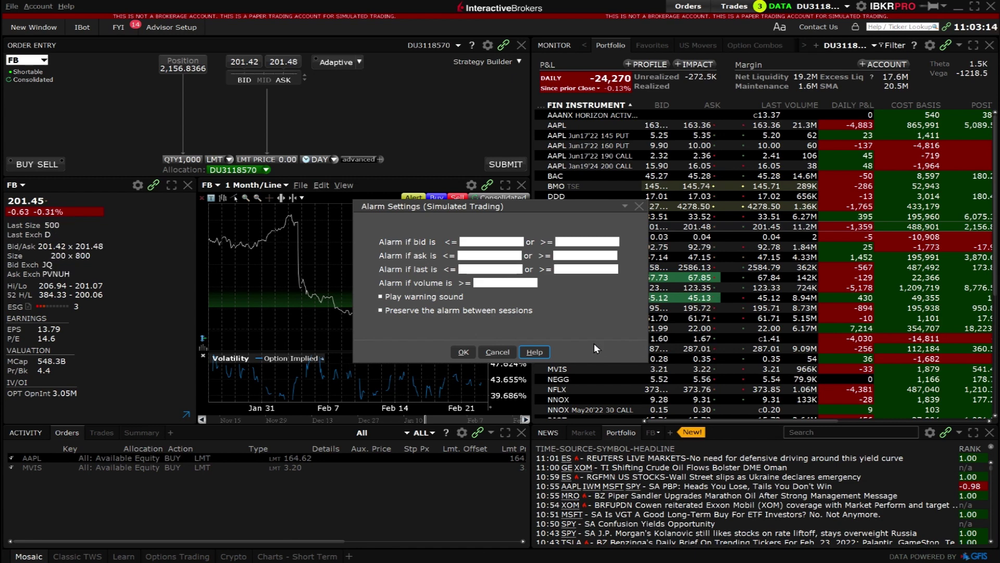
pyautogui.click(463, 352)
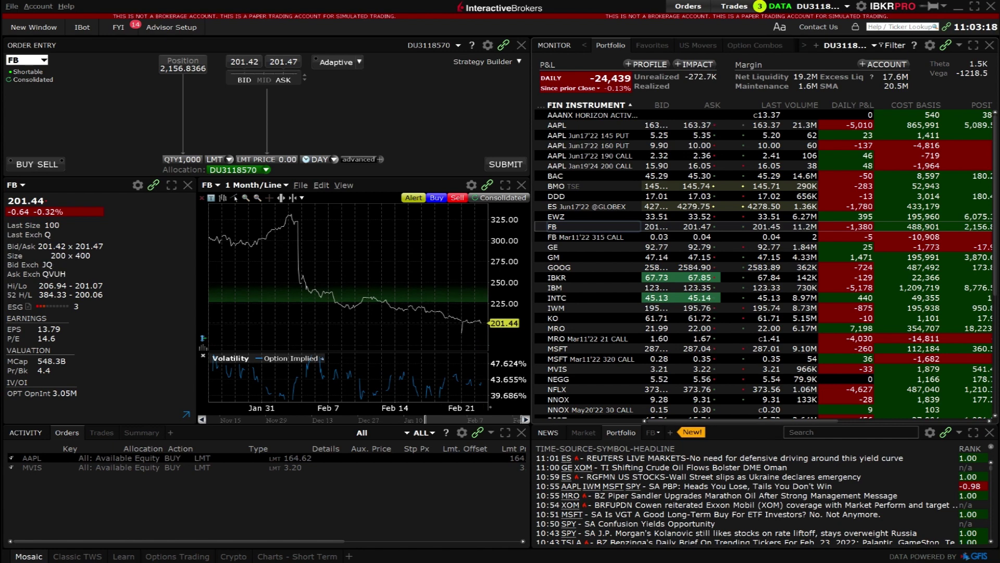